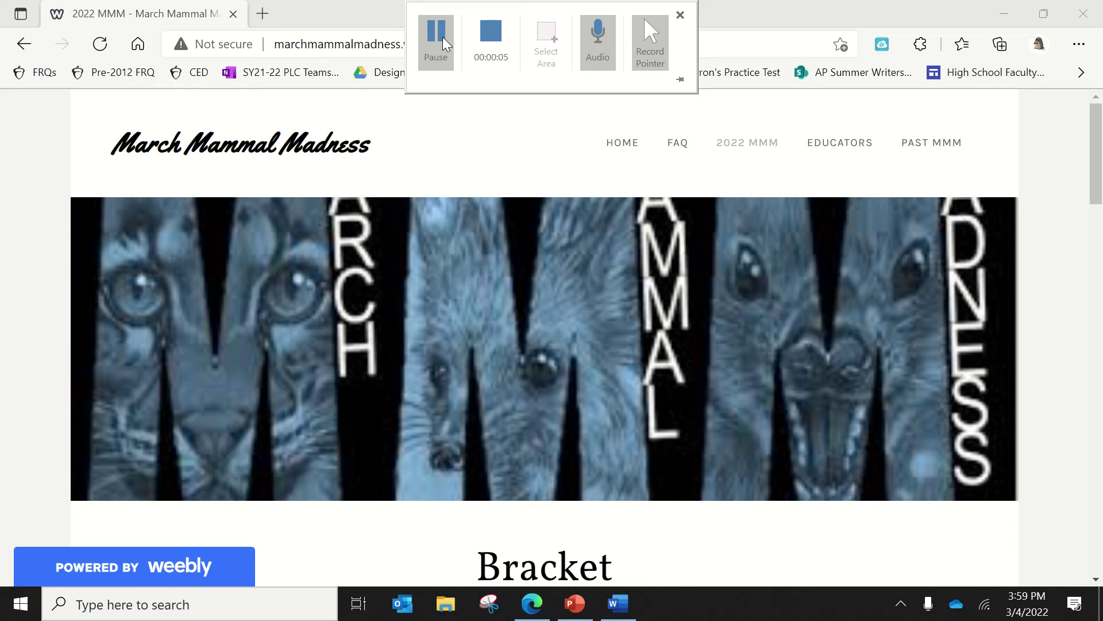
# Review the 2022 MMM bracket on the tournament website and open the bracket submission form
pyautogui.scroll(-10, 551, 345)
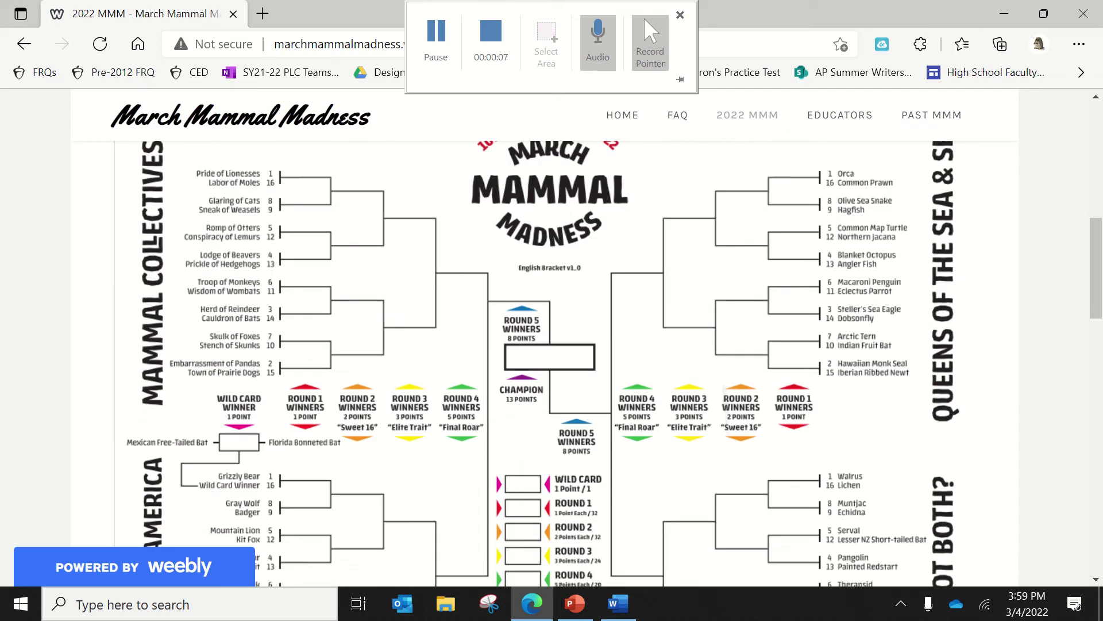
pyautogui.scroll(-10, 552, 345)
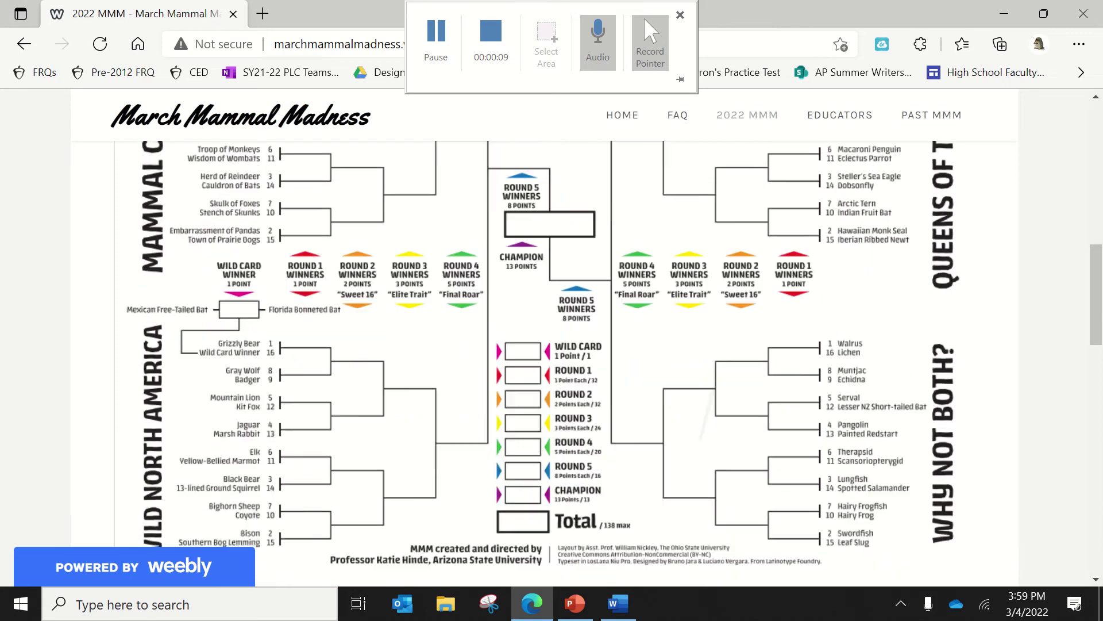
pyautogui.scroll(-2, 552, 345)
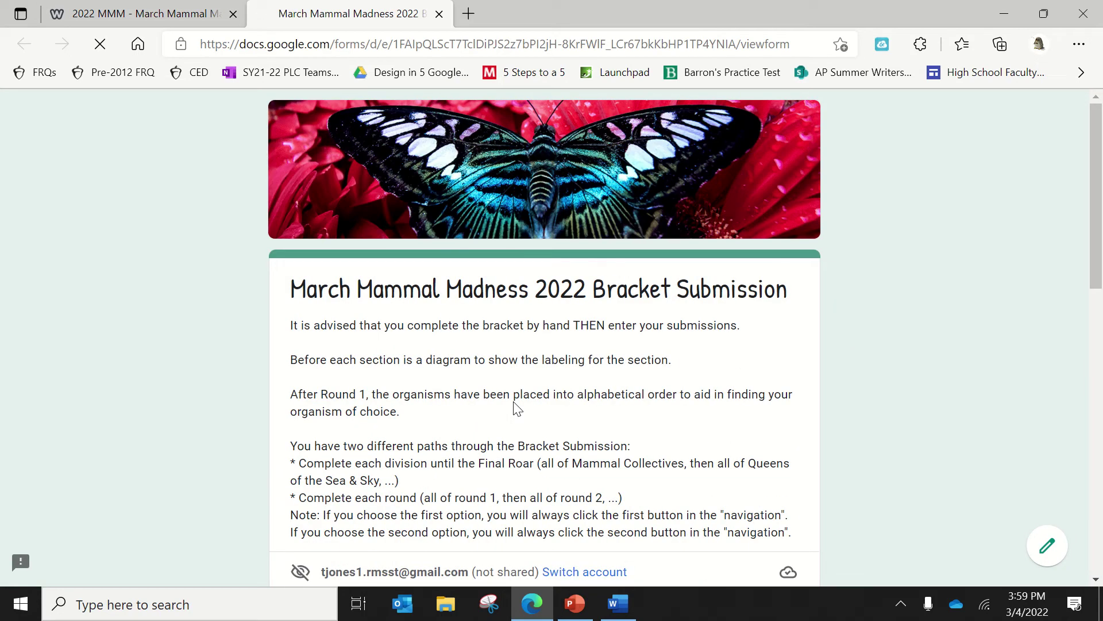
# Fill in the Name question with "Testing" and continue to the form's second page
pyautogui.scroll(-2, 516, 407)
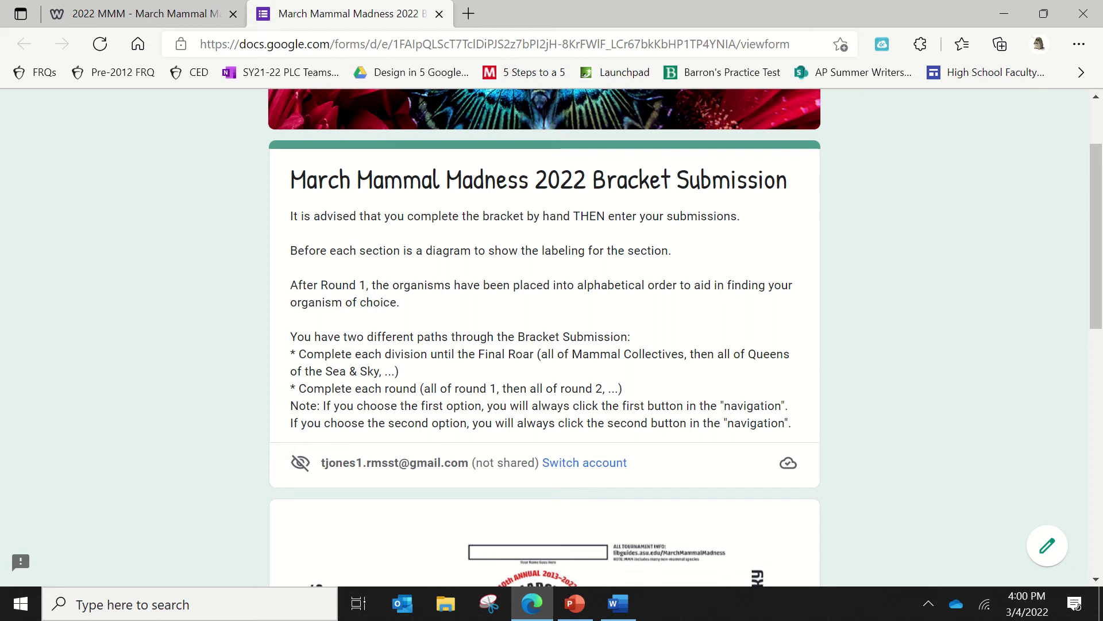
pyautogui.scroll(-8, 544, 337)
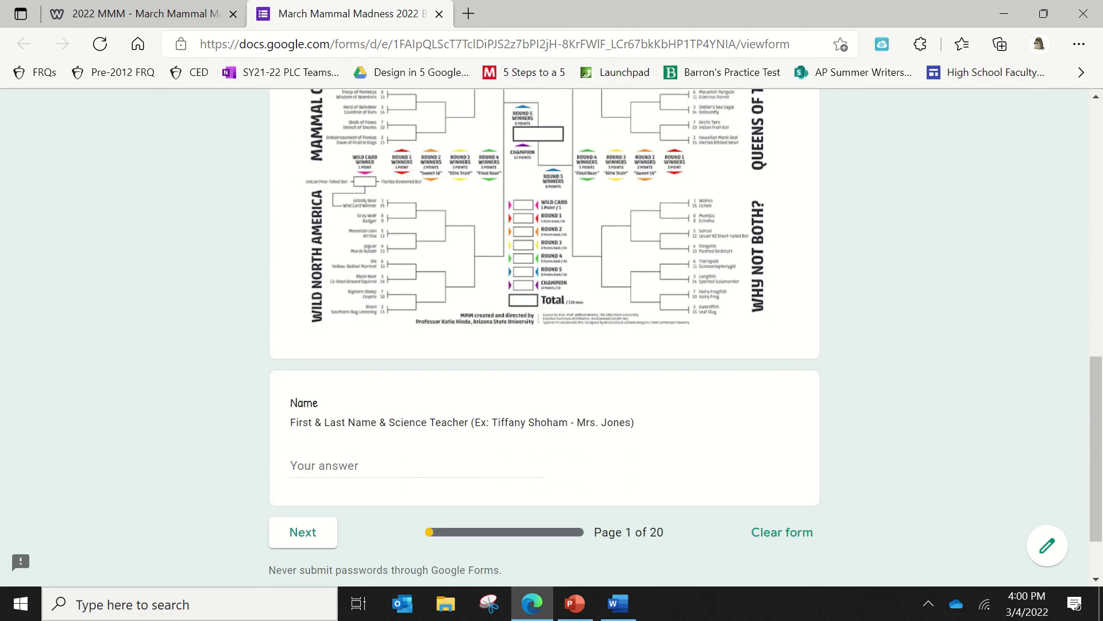
pyautogui.click(418, 466)
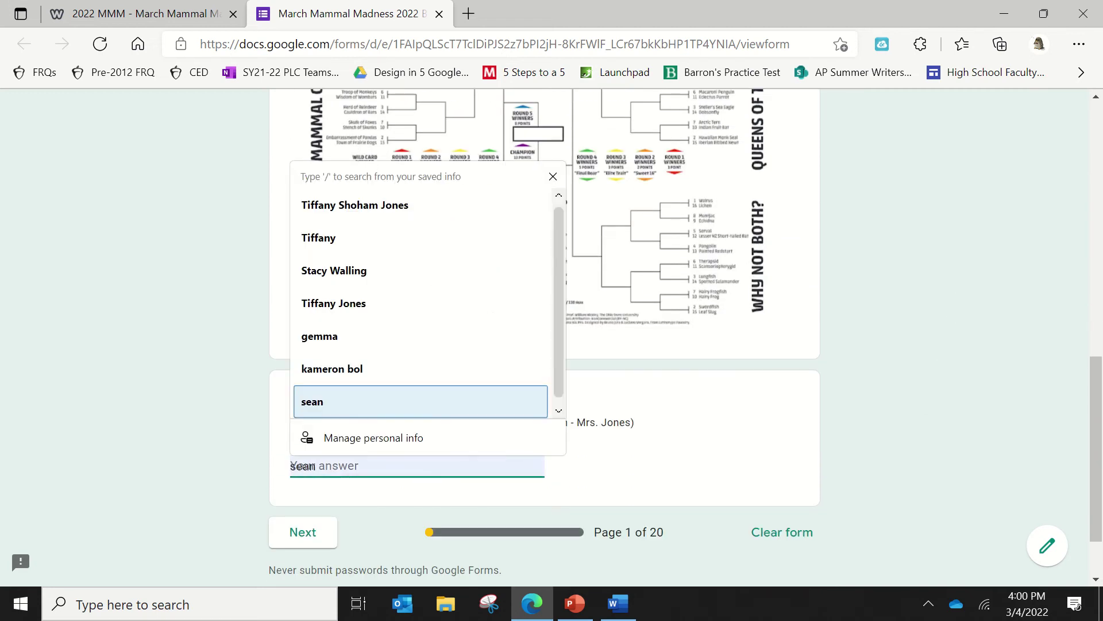
pyautogui.write('Testing')
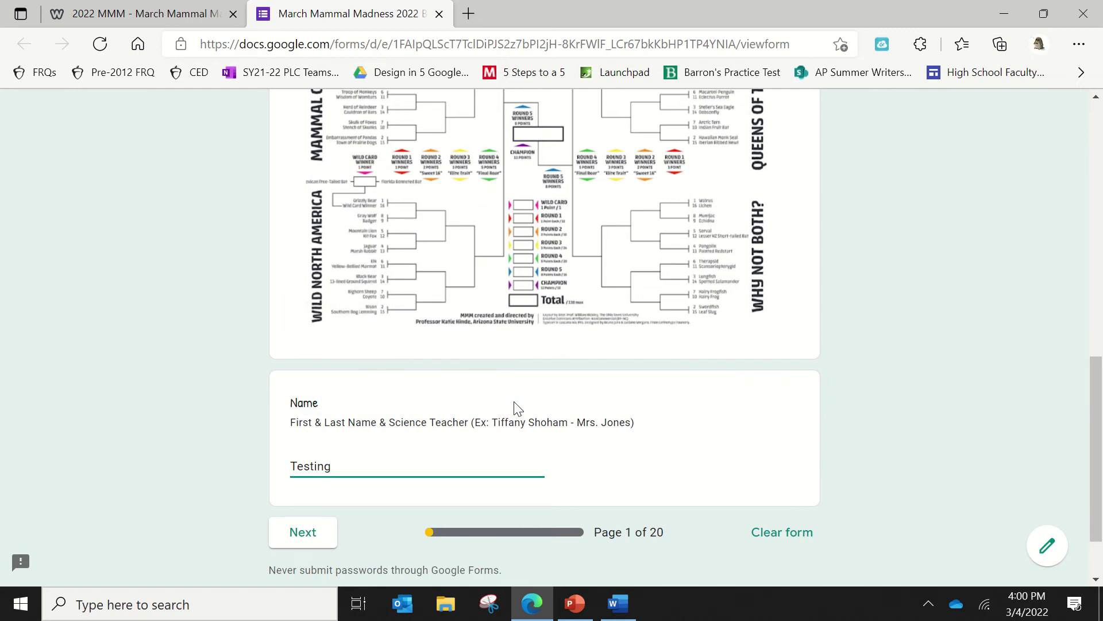
pyautogui.click(303, 532)
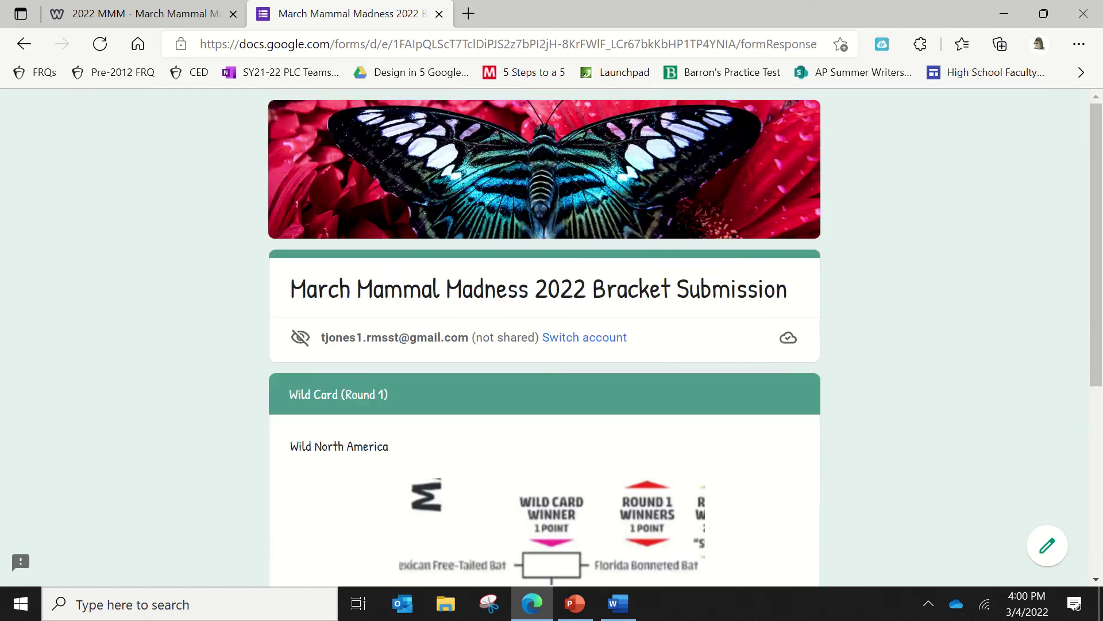
# Choose Florida Bonneted Bat as the Wild Card winner and continue to the Mammal Collectives (Round 1) page
pyautogui.scroll(-3, 545, 337)
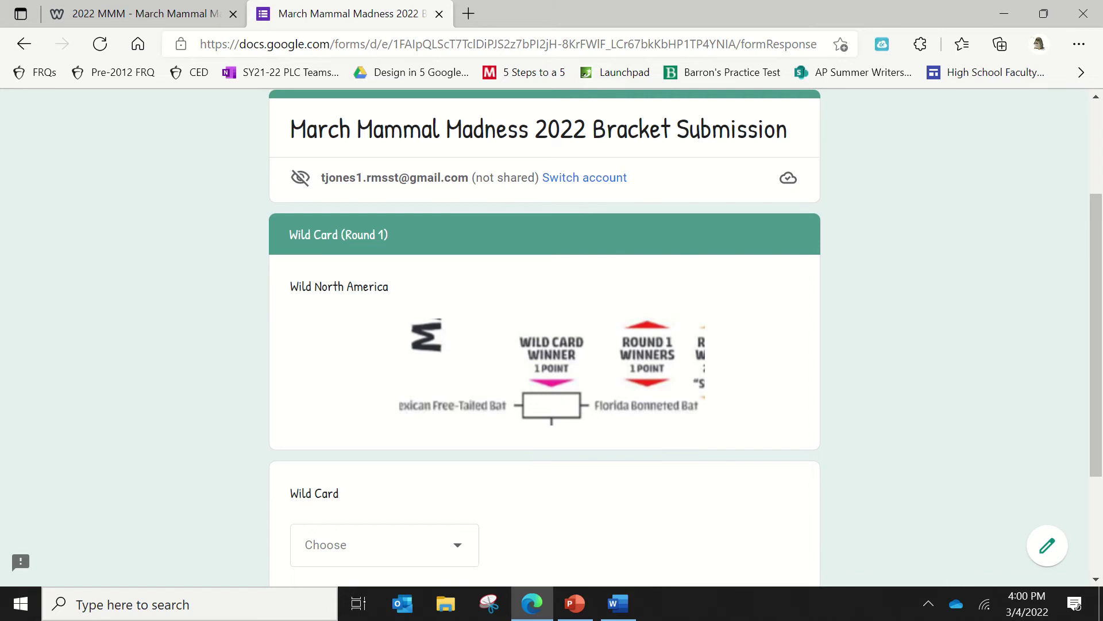
pyautogui.click(357, 555)
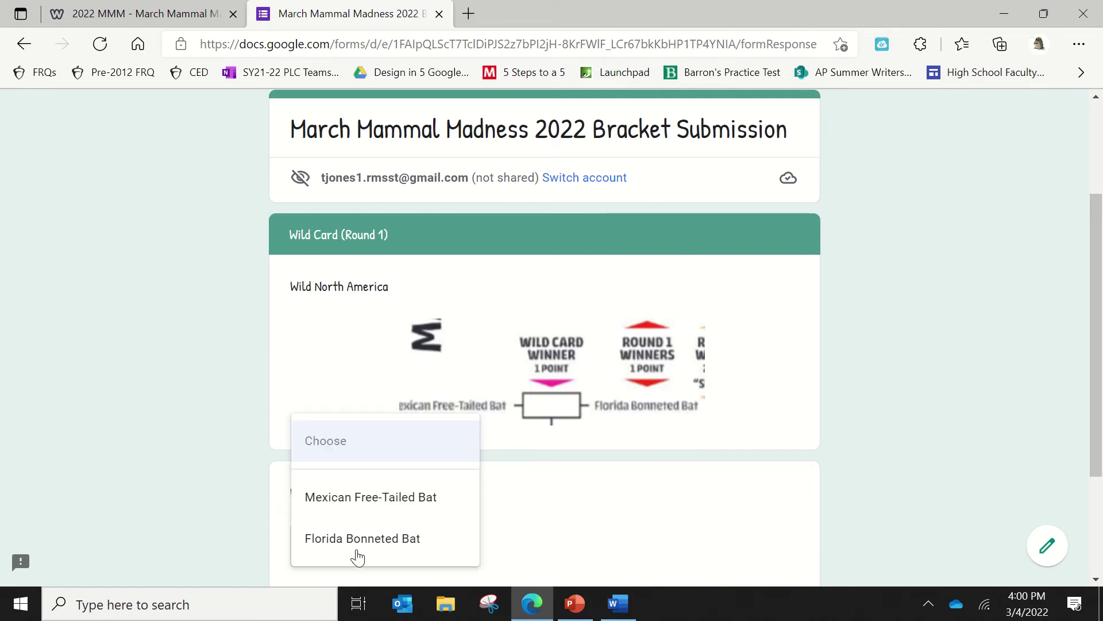
pyautogui.click(357, 555)
pyautogui.scroll(-1, 638, 554)
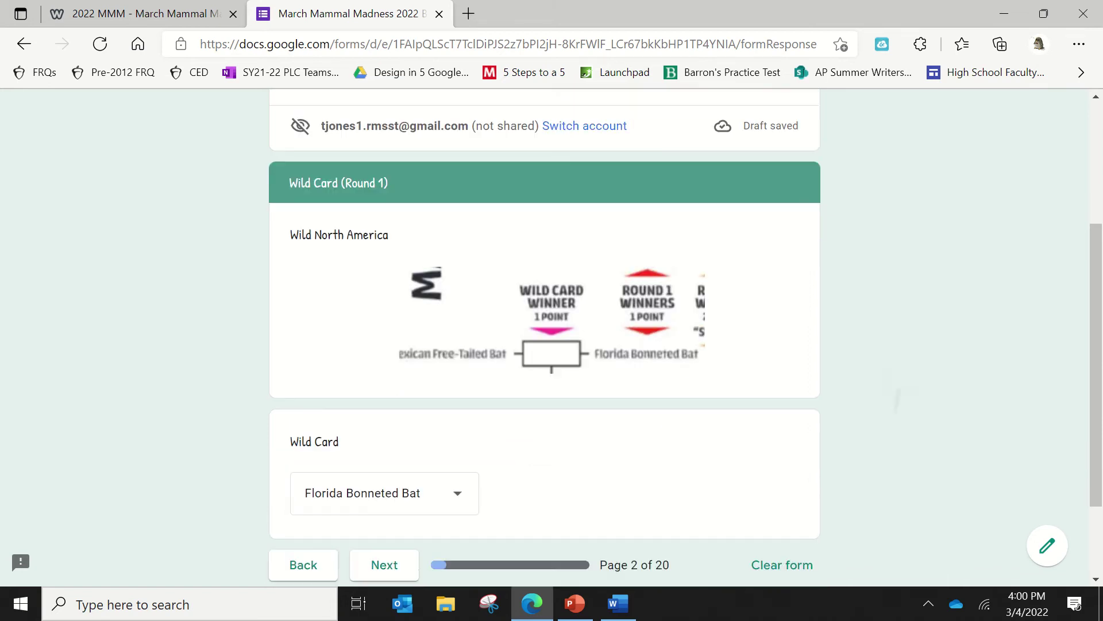
pyautogui.scroll(-2, 382, 480)
pyautogui.click(382, 481)
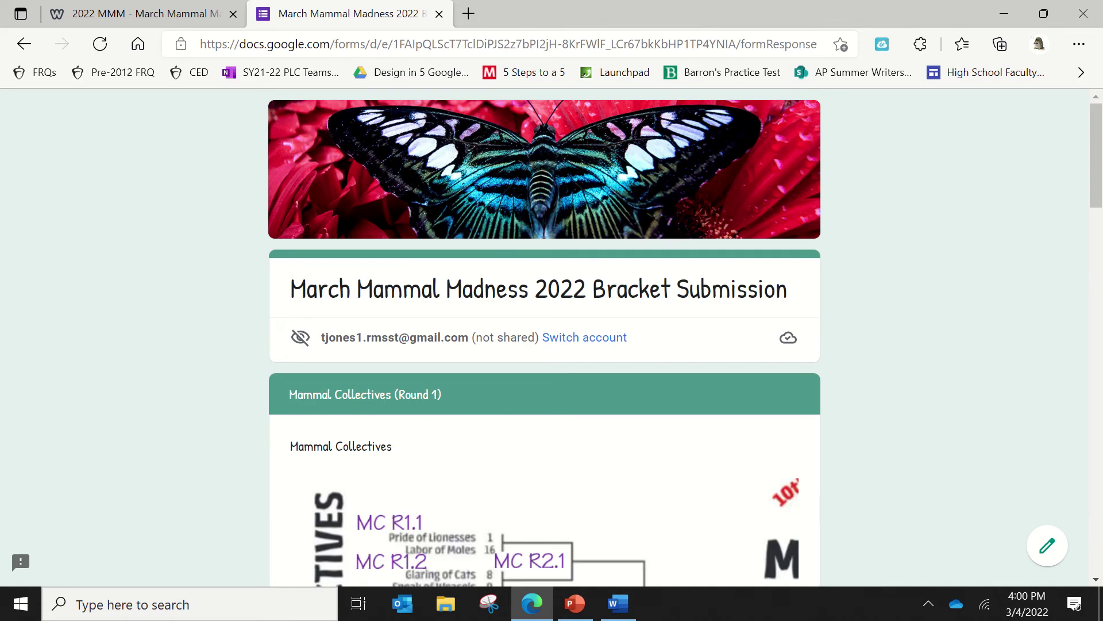
# Arrange the browser beside the Word document holding the completed bracket, and extend the Word window down to the taskbar
pyautogui.scroll(-4, 545, 337)
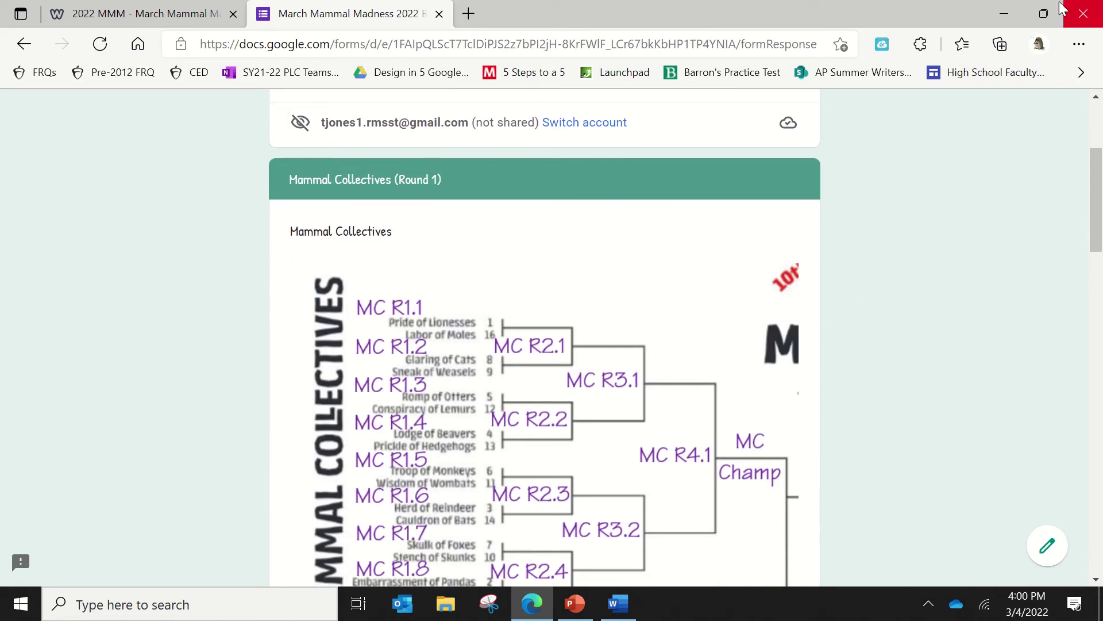
pyautogui.click(1044, 13)
pyautogui.click(618, 603)
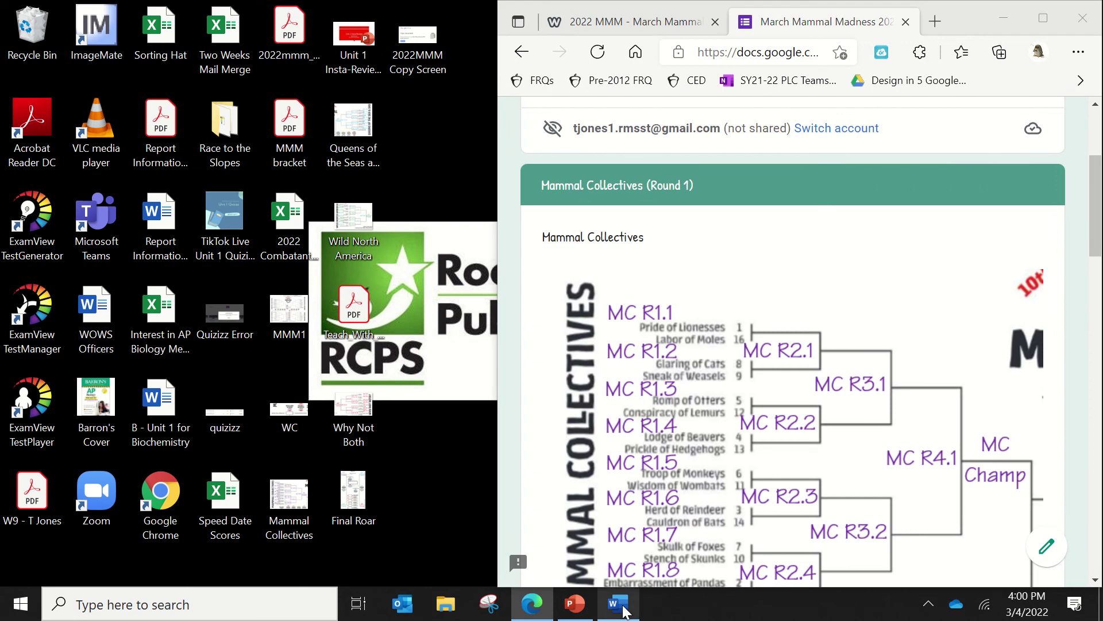
pyautogui.click(1040, 21)
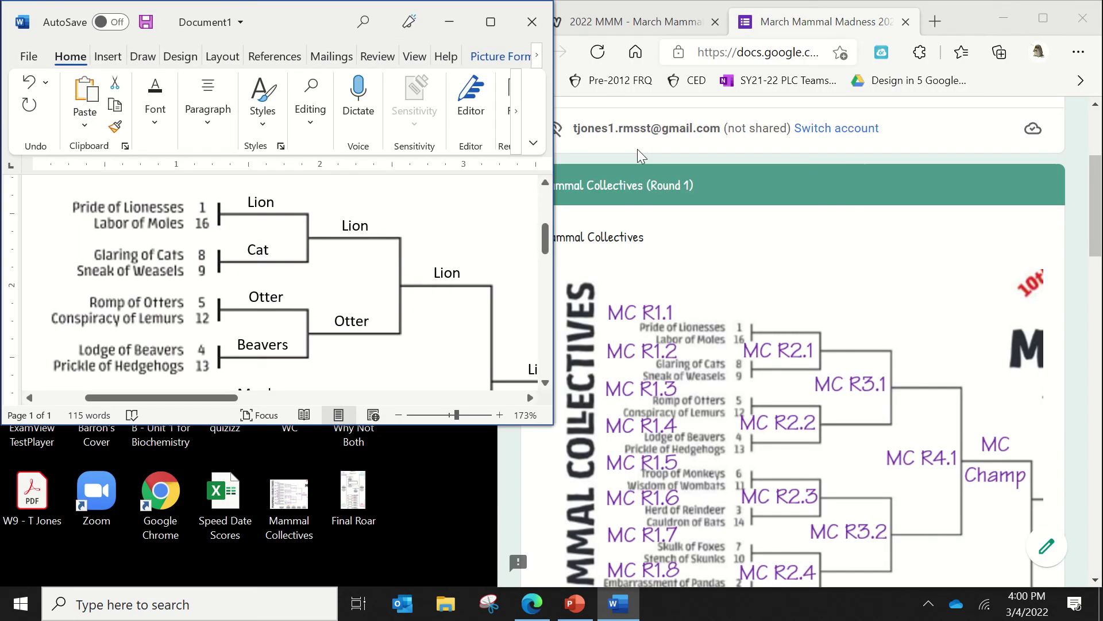
pyautogui.moveTo(350, 425); pyautogui.dragTo(352, 585)
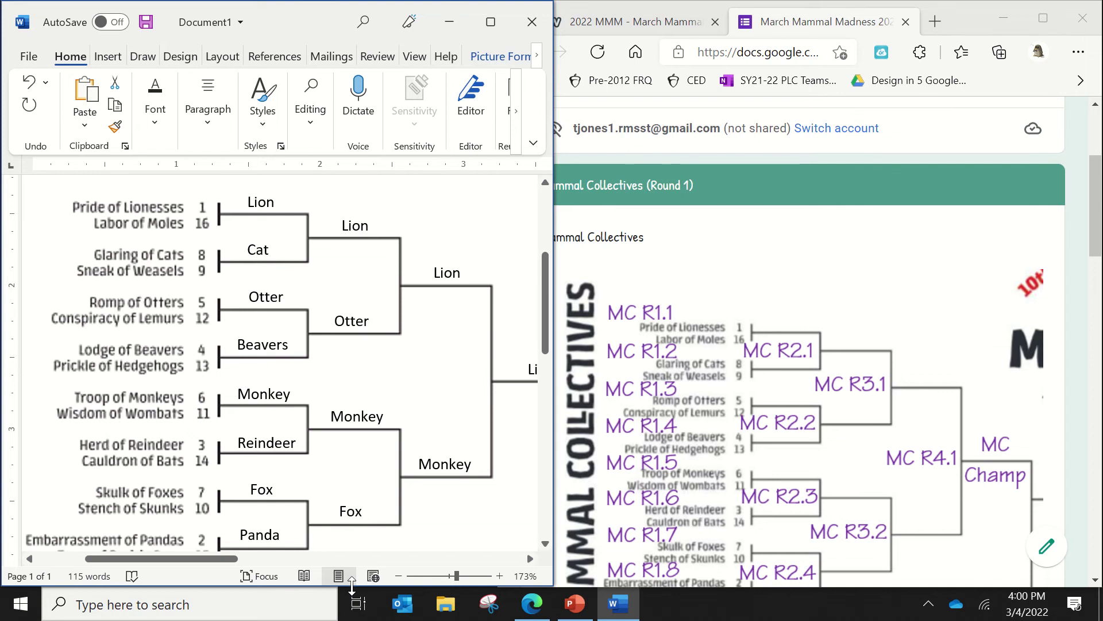
# Set the MC R1.1 winner to Pride of Lionesses and the MC R1.2 winner to Glaring of Cats
pyautogui.click(804, 345)
pyautogui.scroll(-2, 805, 345)
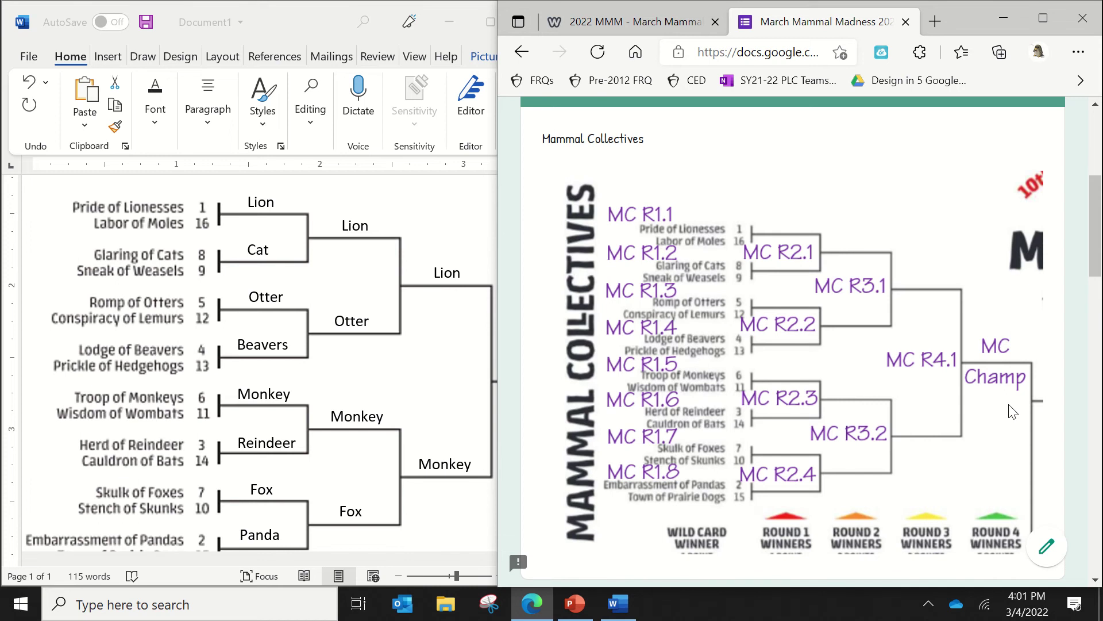
pyautogui.scroll(-6, 1013, 411)
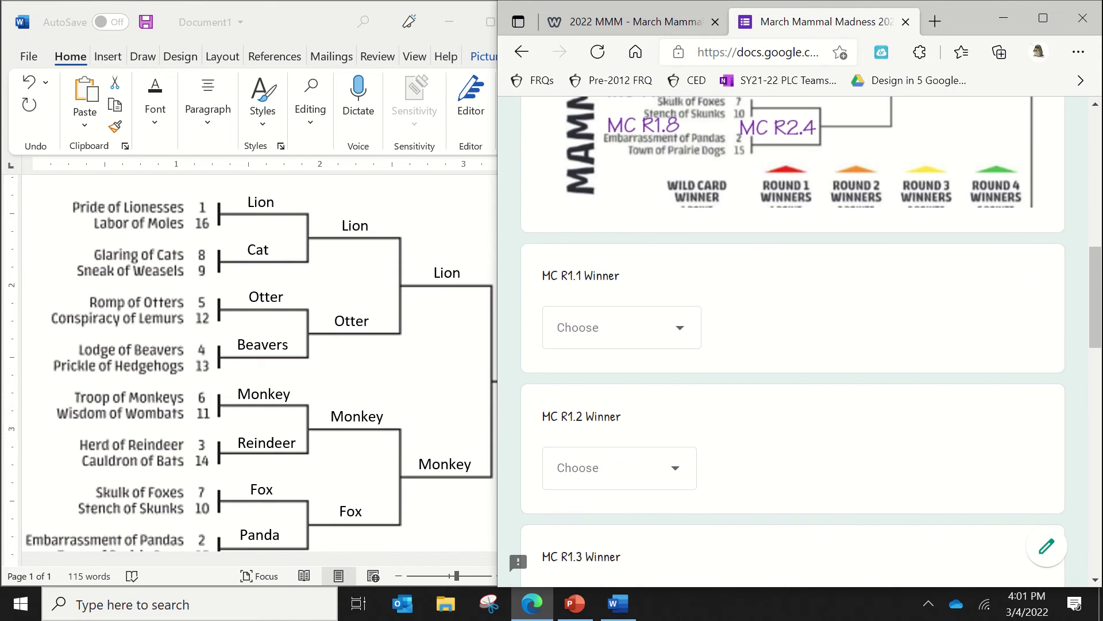
pyautogui.click(636, 327)
pyautogui.click(615, 381)
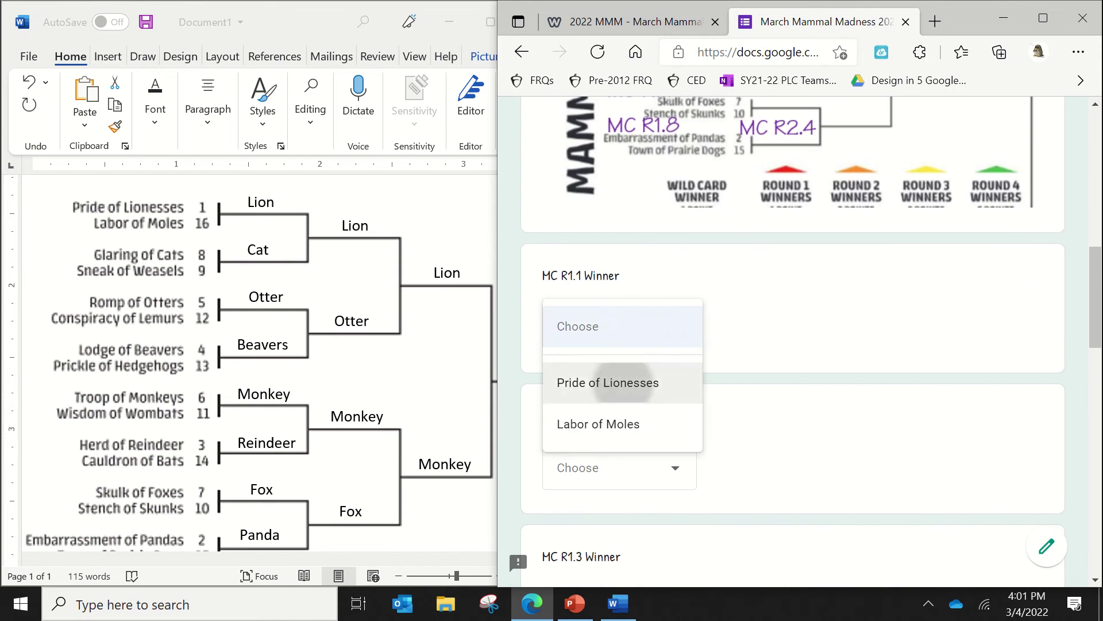
pyautogui.click(615, 460)
pyautogui.click(615, 497)
# Set the MC R1.3 winner to Romp of Otters and the MC R1.4 winner to Lodge of Beavers
pyautogui.scroll(-2, 615, 498)
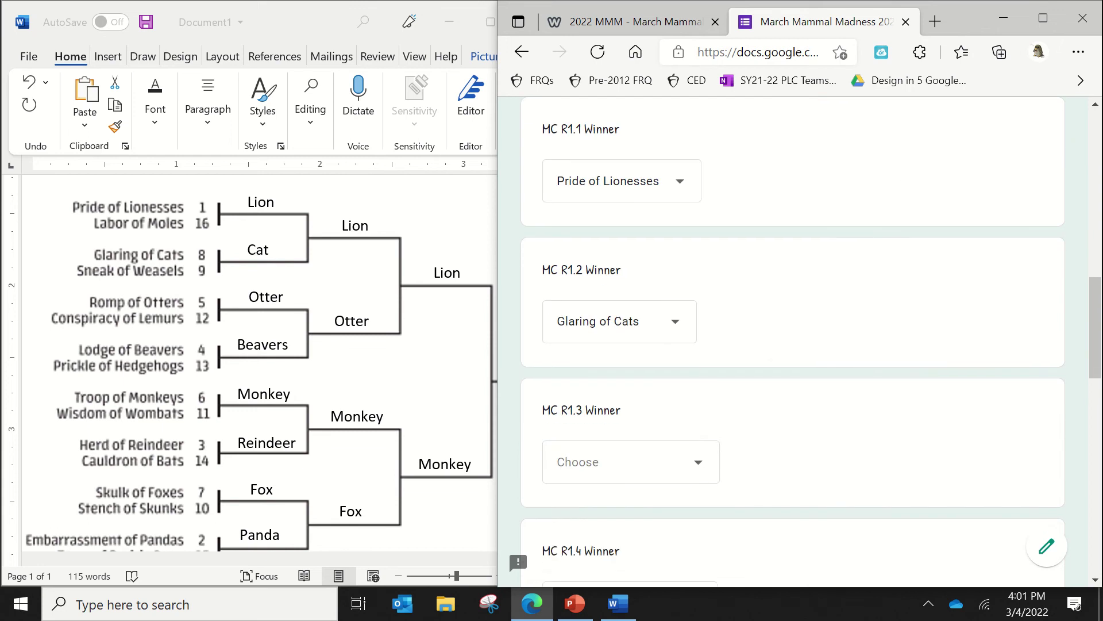
pyautogui.click(626, 464)
pyautogui.scroll(-1, 626, 472)
pyautogui.click(620, 498)
pyautogui.scroll(-1, 620, 498)
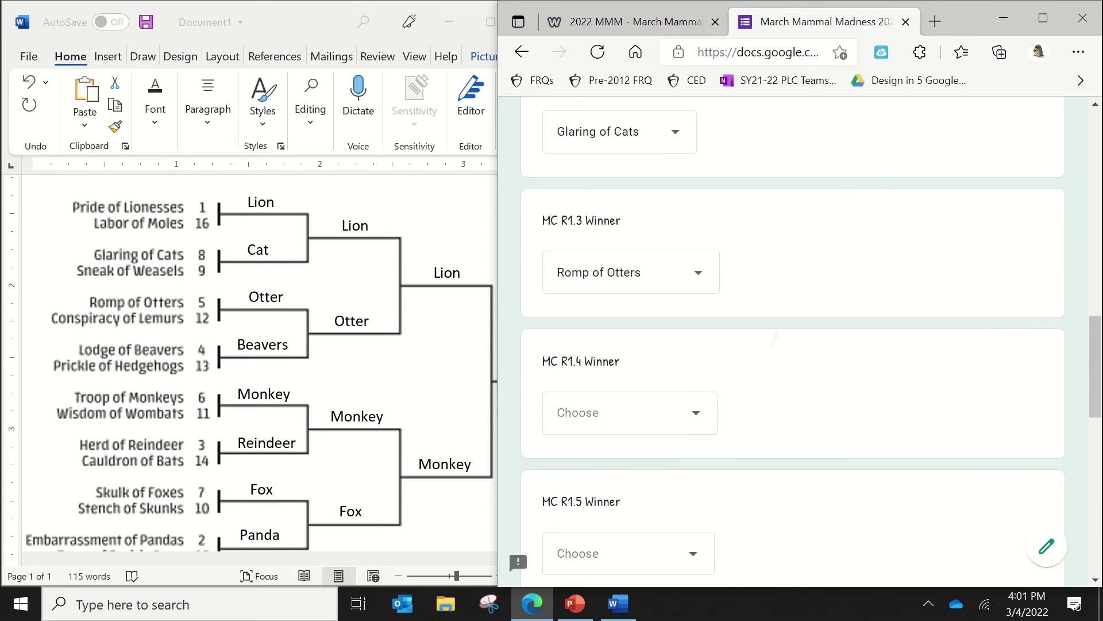
pyautogui.click(635, 404)
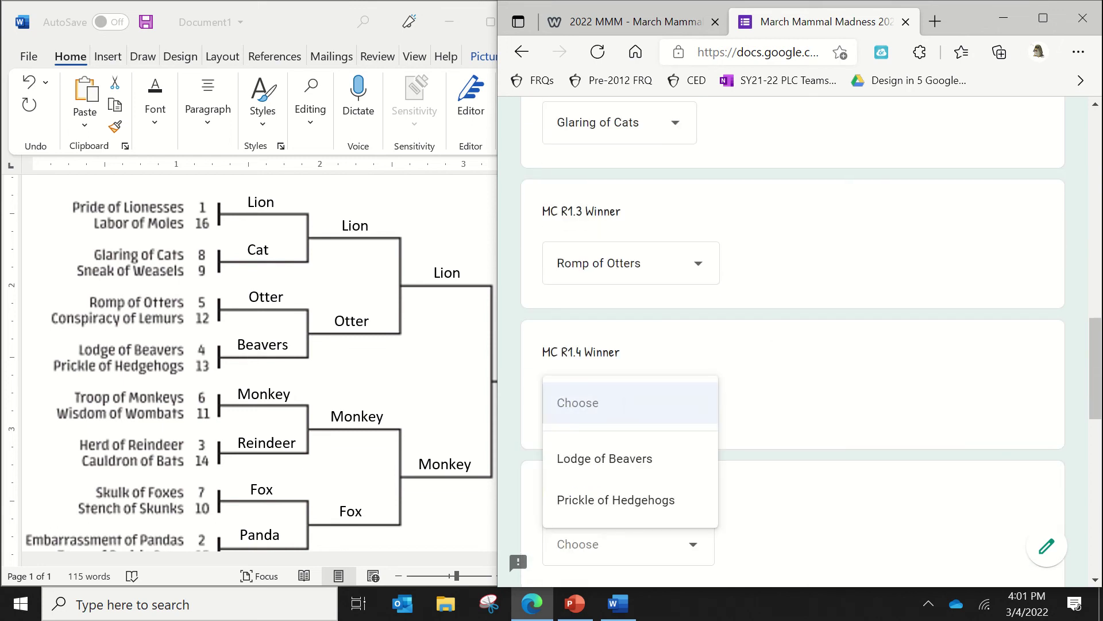
pyautogui.click(630, 459)
# Set the MC R1.5 winner to Troop of Monkeys and the MC R1.6 winner to Herd of Reindeer
pyautogui.scroll(-2, 632, 437)
pyautogui.click(637, 408)
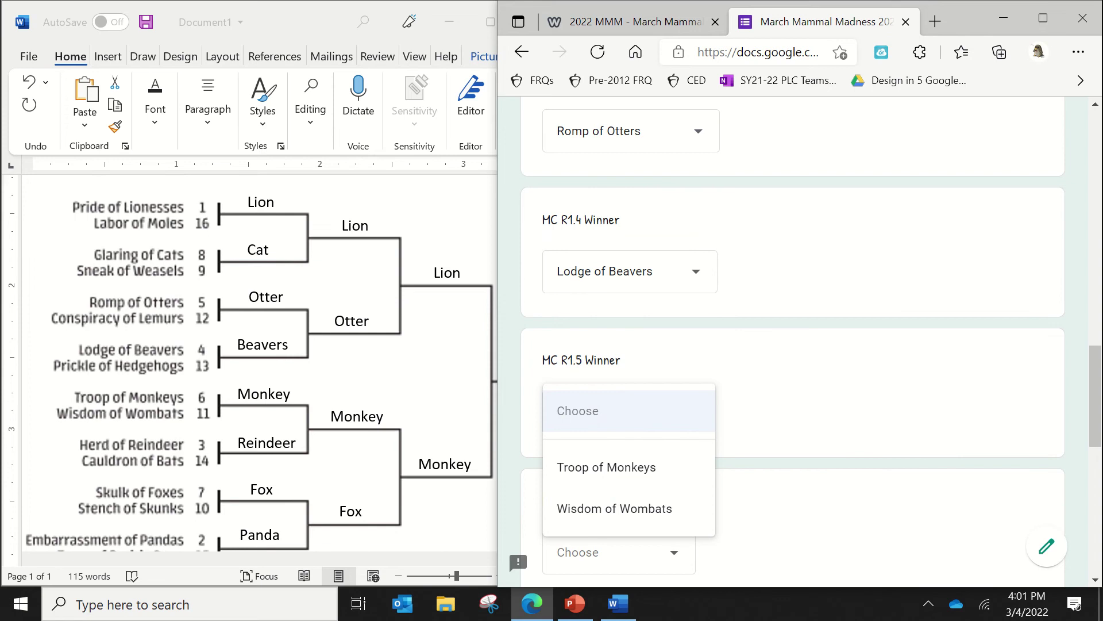
pyautogui.click(606, 467)
pyautogui.scroll(-2, 794, 345)
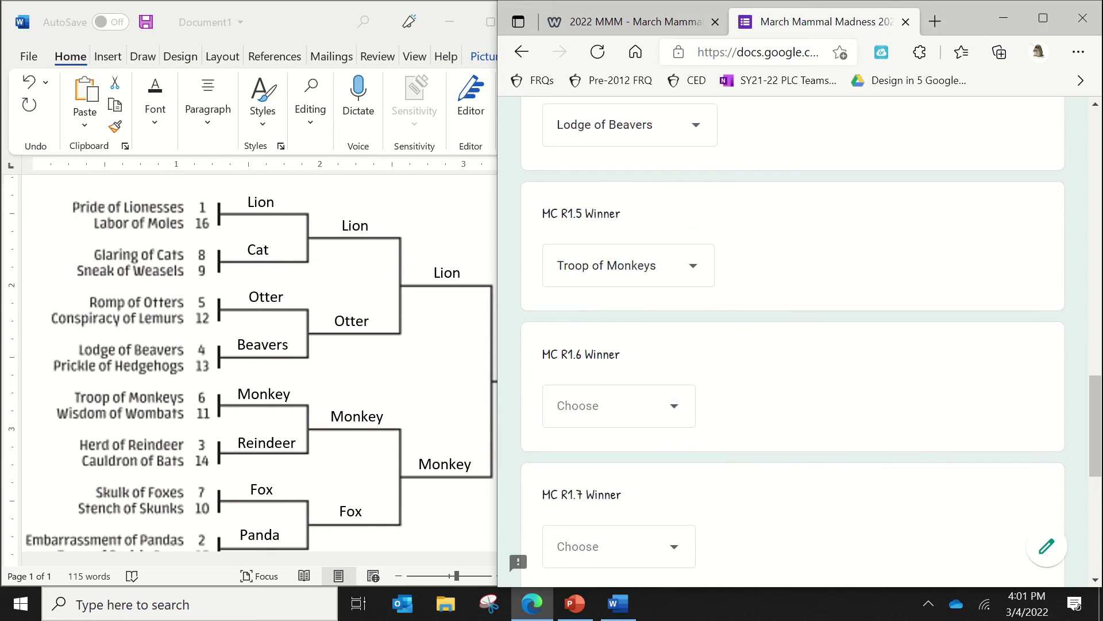
pyautogui.click(609, 406)
pyautogui.click(603, 460)
# Set the MC R1.7 winner to Skulk of Foxes and the MC R1.8 winner to Embarrassment of Pandas
pyautogui.scroll(-2, 793, 345)
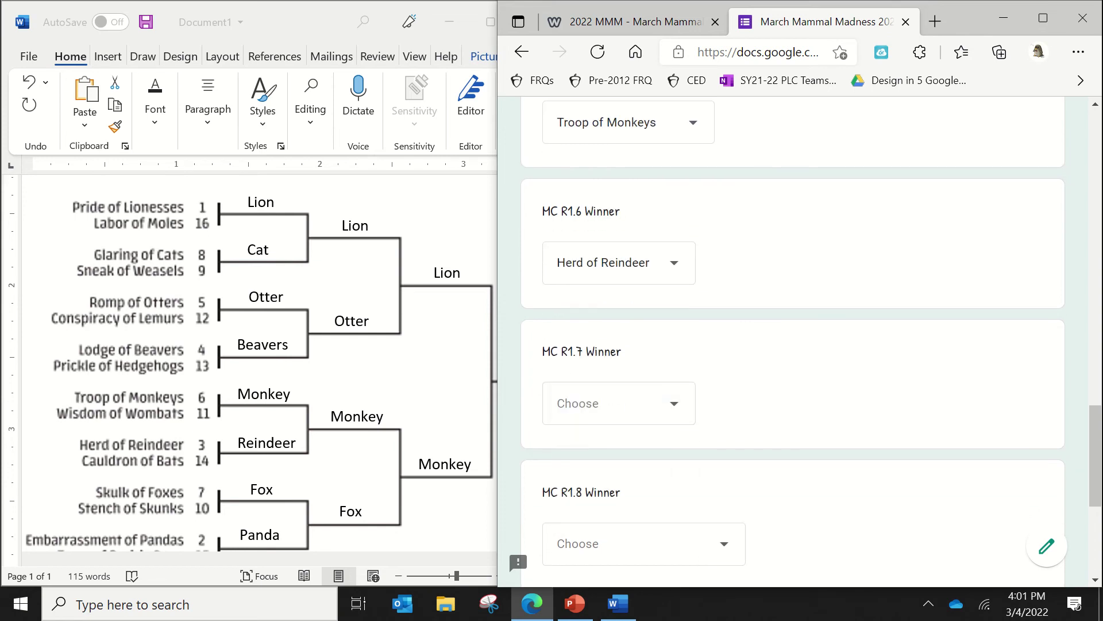
pyautogui.click(609, 402)
pyautogui.click(598, 458)
pyautogui.scroll(-2, 793, 345)
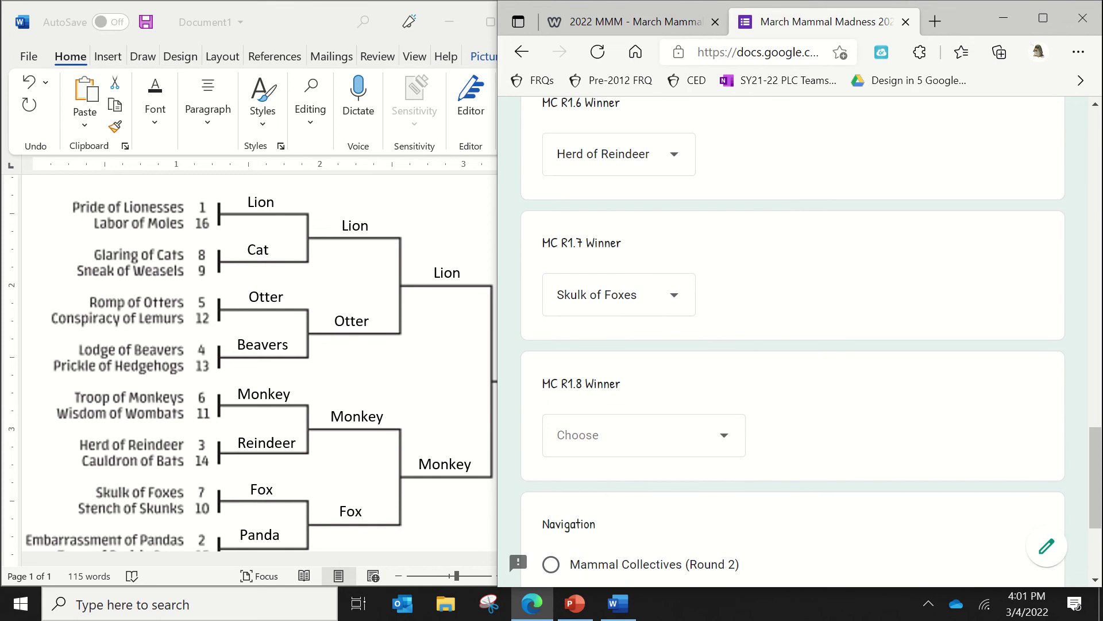
pyautogui.click(609, 434)
pyautogui.click(630, 498)
# Answer the Navigation question with Mammal Collectives (Round 2) and continue to that section
pyautogui.scroll(-2, 805, 382)
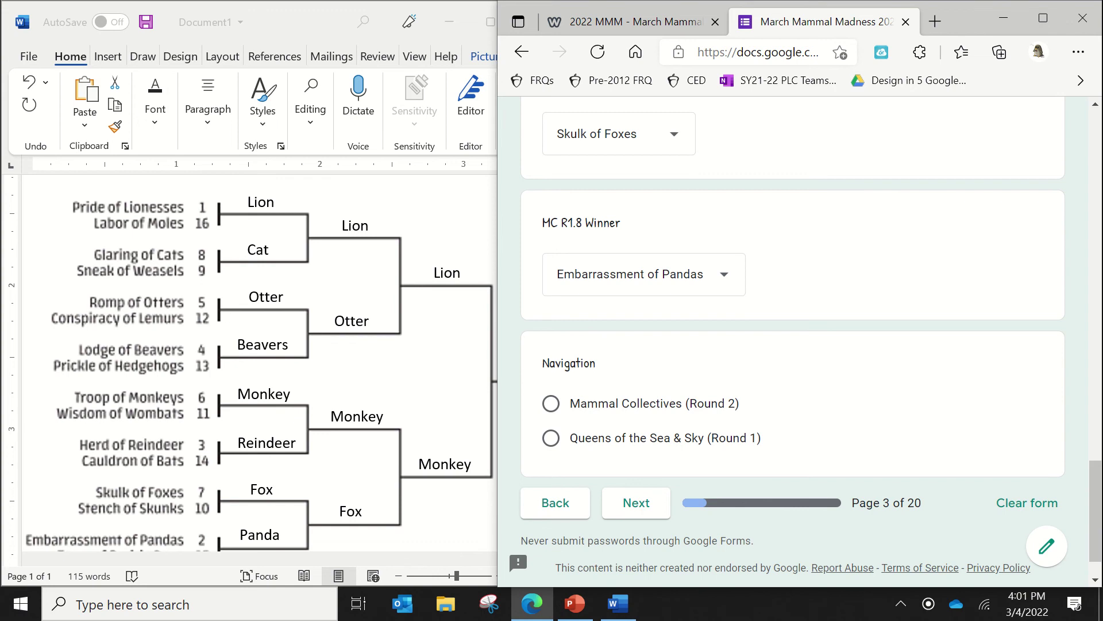
pyautogui.click(550, 404)
pyautogui.click(637, 533)
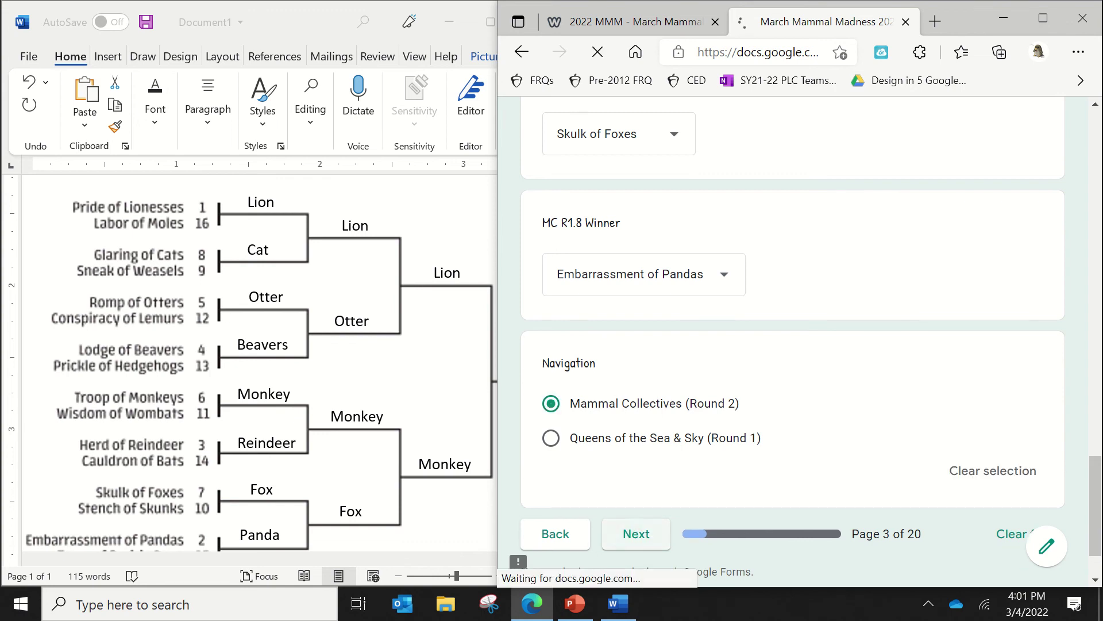
# Set the MC R2.1 winner to Pride of Lionesses and the MC R2.2 winner to Romp of Otters
pyautogui.scroll(-15, 793, 345)
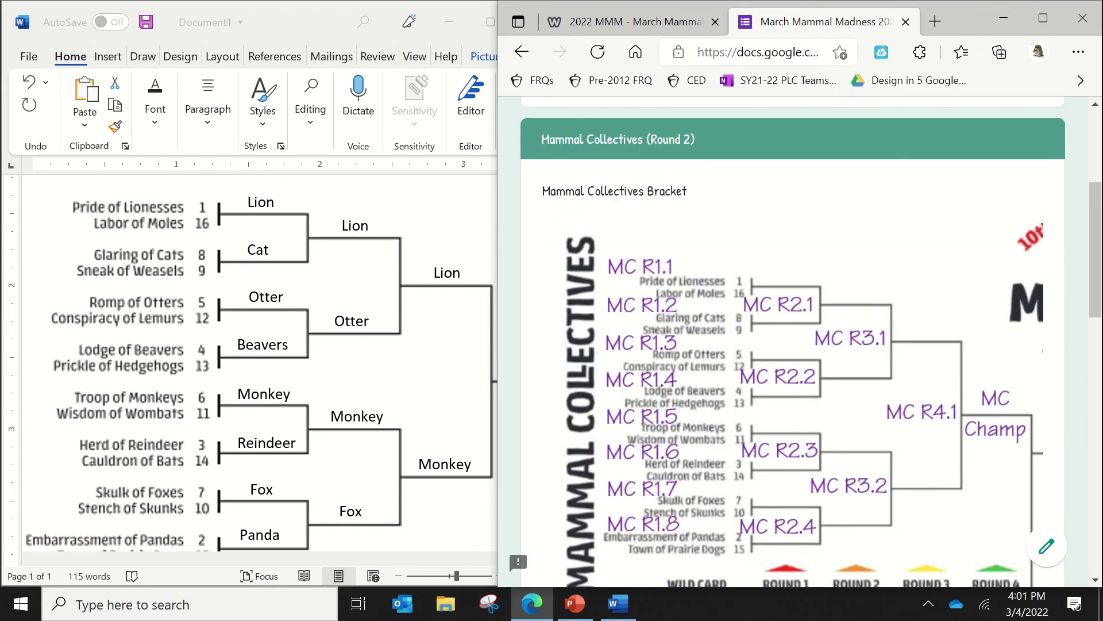
pyautogui.scroll(-2, 793, 344)
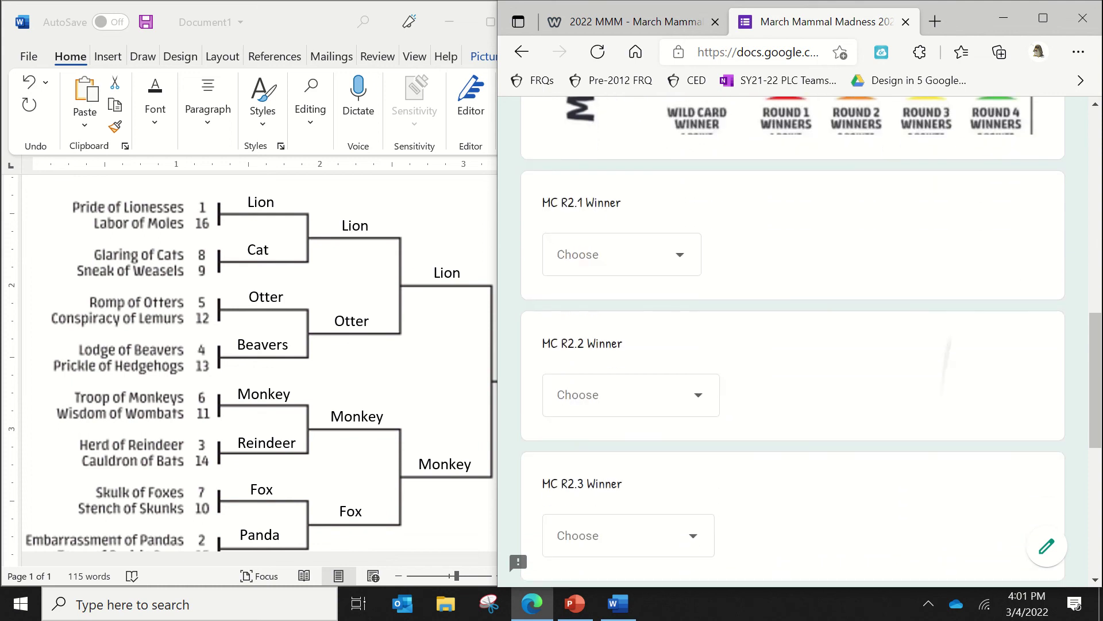
pyautogui.click(630, 236)
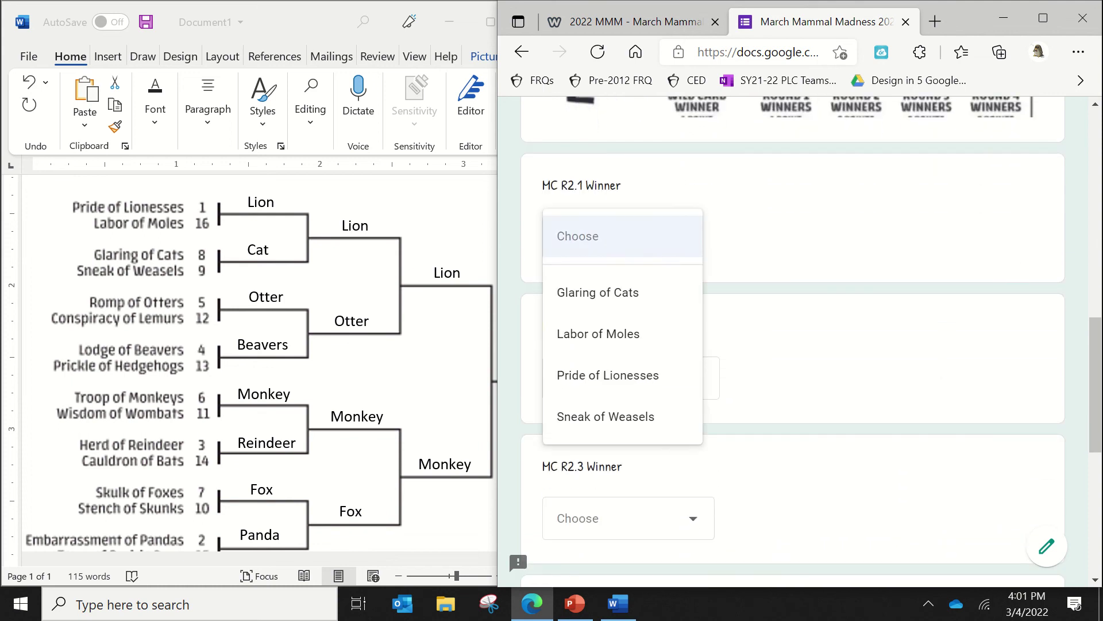
pyautogui.click(608, 375)
pyautogui.click(642, 374)
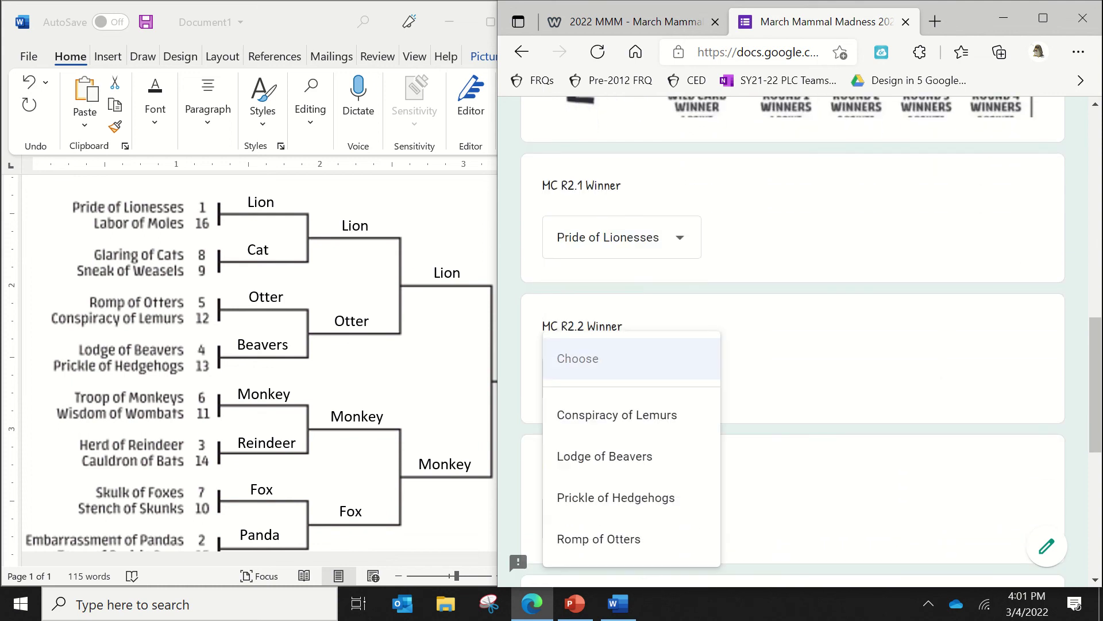
pyautogui.click(608, 539)
# Set the MC R2.3 winner to Troop of Monkeys and the MC R2.4 winner to Skulk of Foxes
pyautogui.scroll(-2, 612, 460)
pyautogui.click(615, 388)
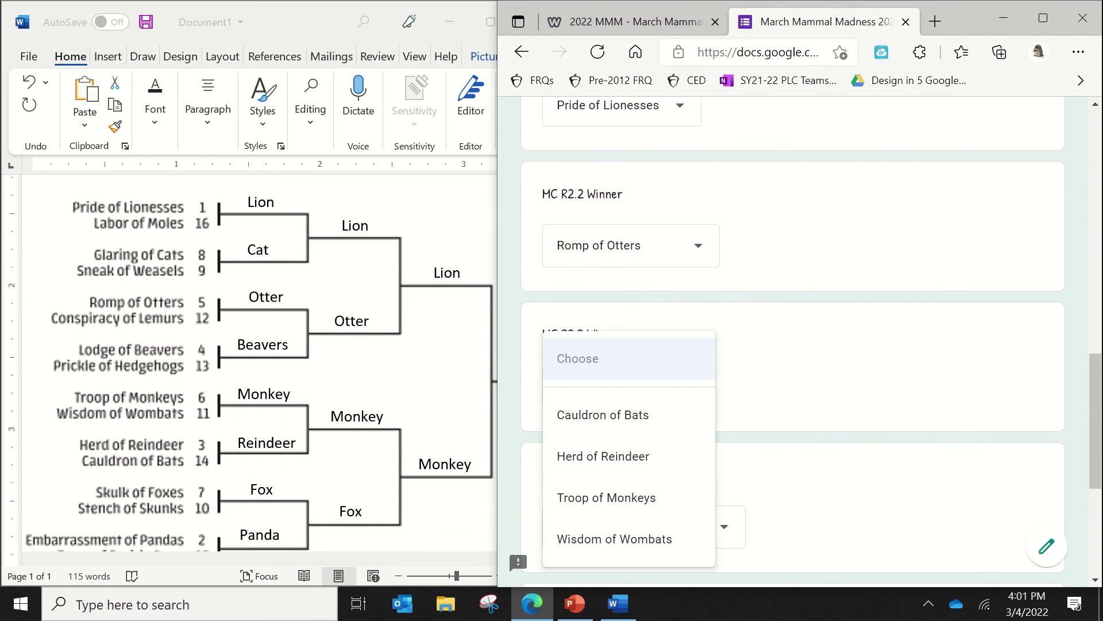
pyautogui.click(632, 497)
pyautogui.scroll(-2, 633, 459)
pyautogui.click(635, 374)
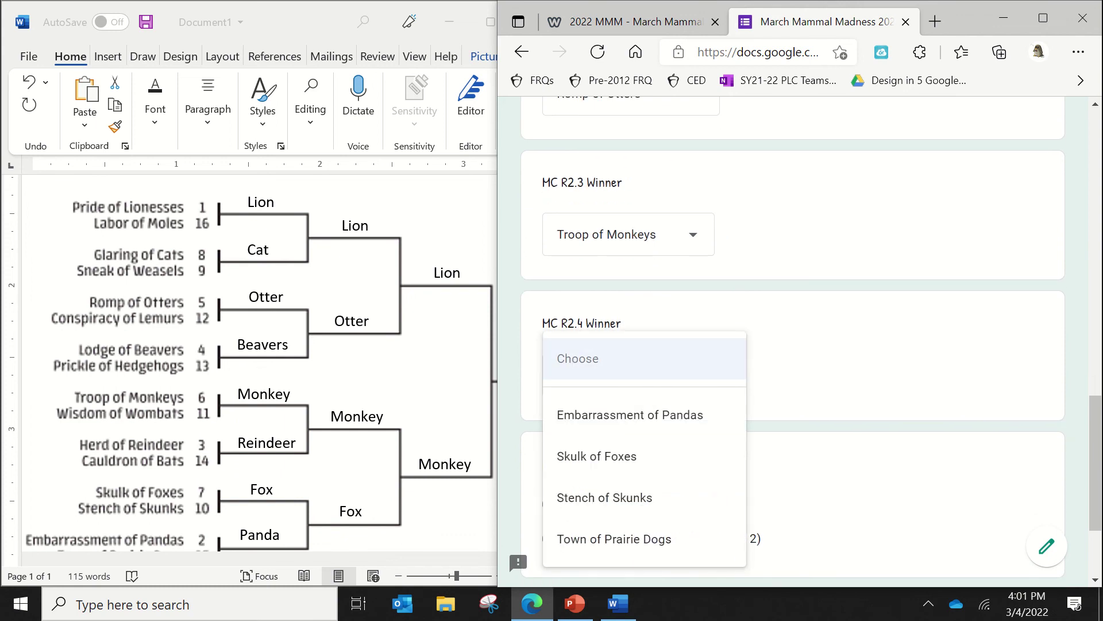
pyautogui.click(627, 456)
# Answer the Navigation question with Mammal Collective (Round 3) and continue to that section
pyautogui.scroll(-2, 627, 449)
pyautogui.click(621, 375)
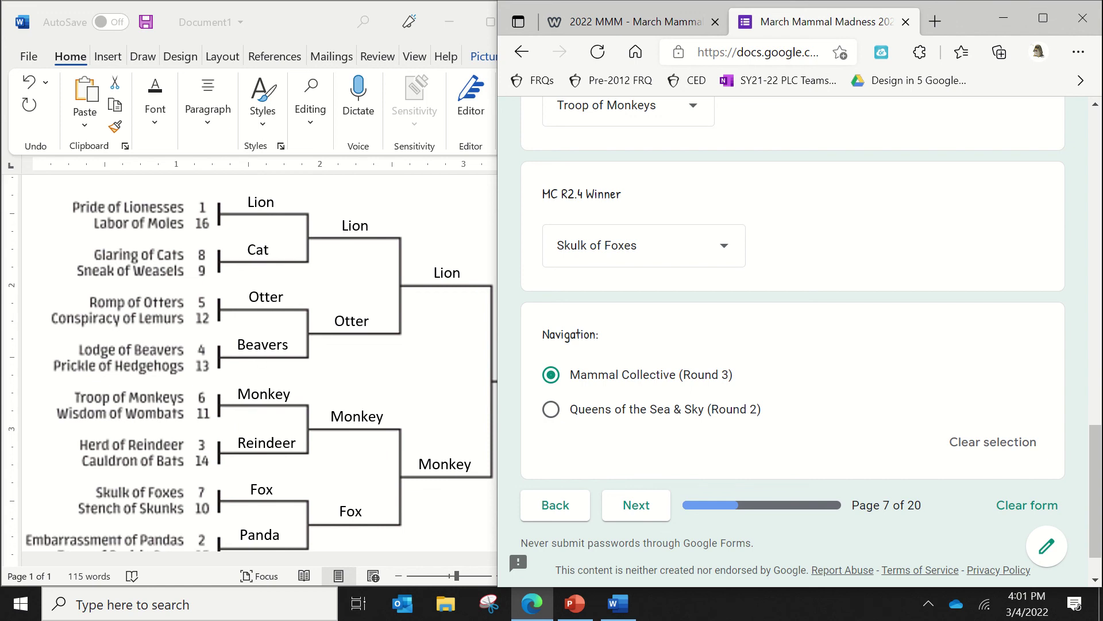
pyautogui.click(636, 504)
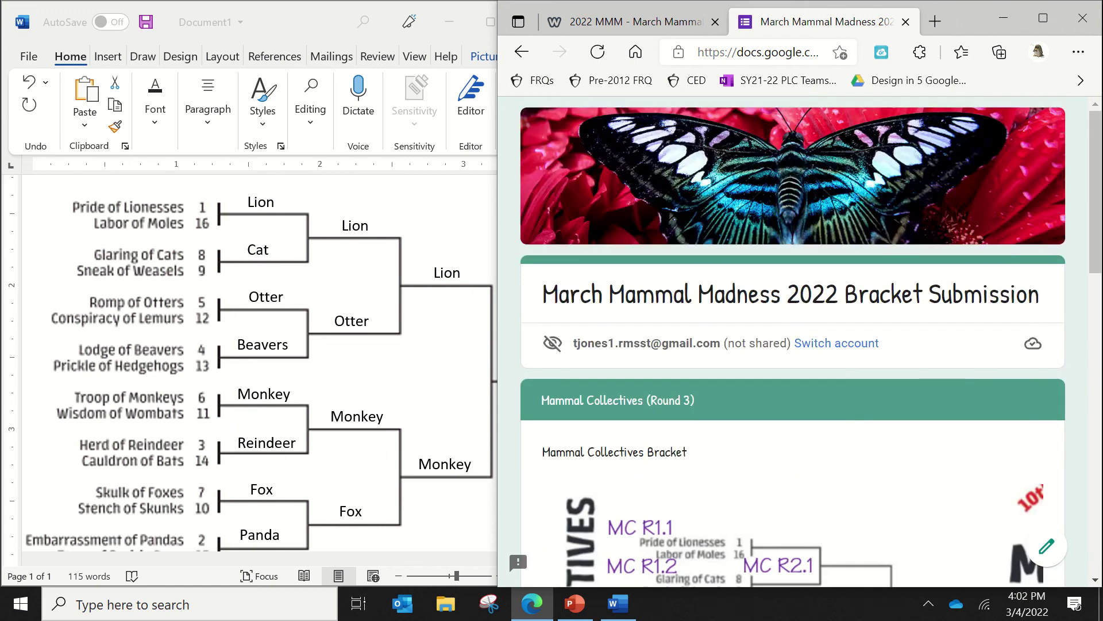
# Set the MC R3.1 winner to Pride of Lionesses and the MC R3.2 winner to Troop of Monkeys
pyautogui.scroll(-10, 793, 345)
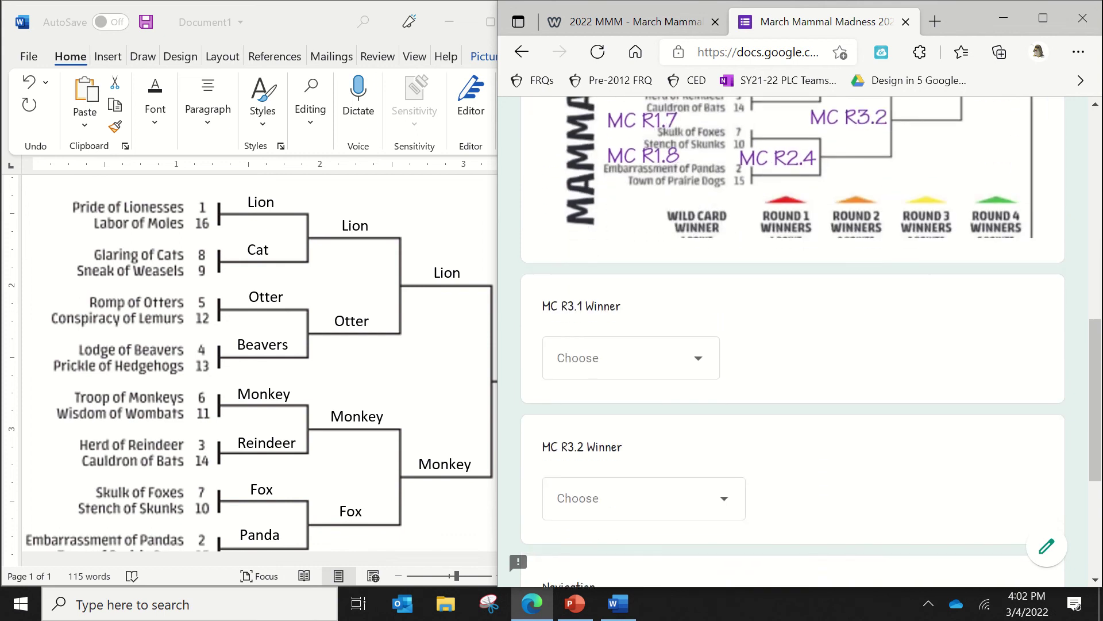
pyautogui.scroll(-2, 793, 344)
pyautogui.click(631, 272)
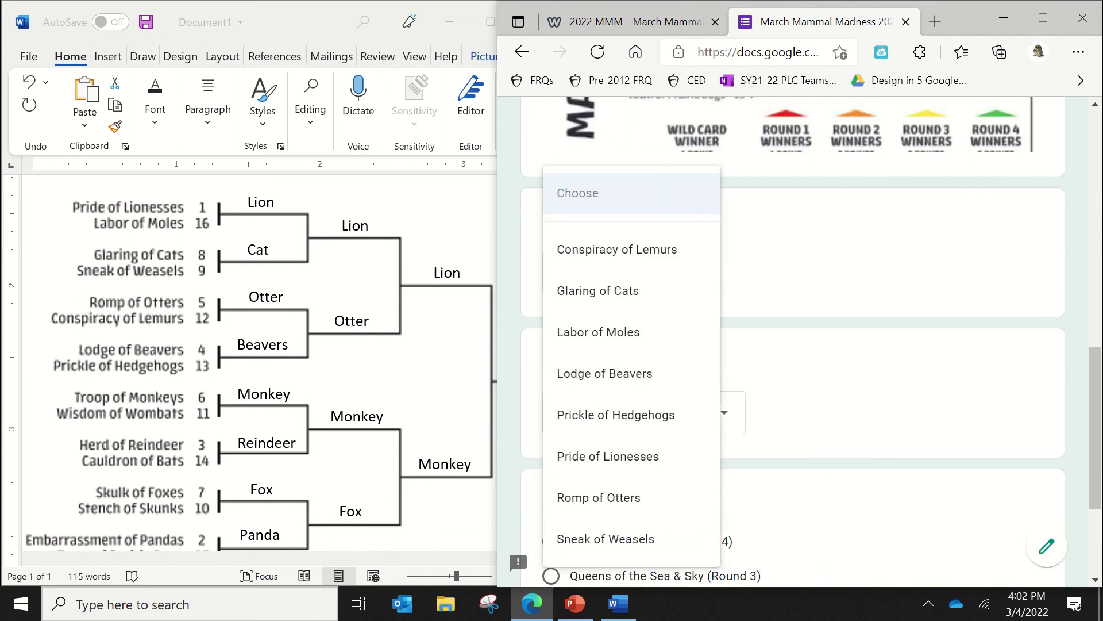
pyautogui.click(608, 456)
pyautogui.click(644, 412)
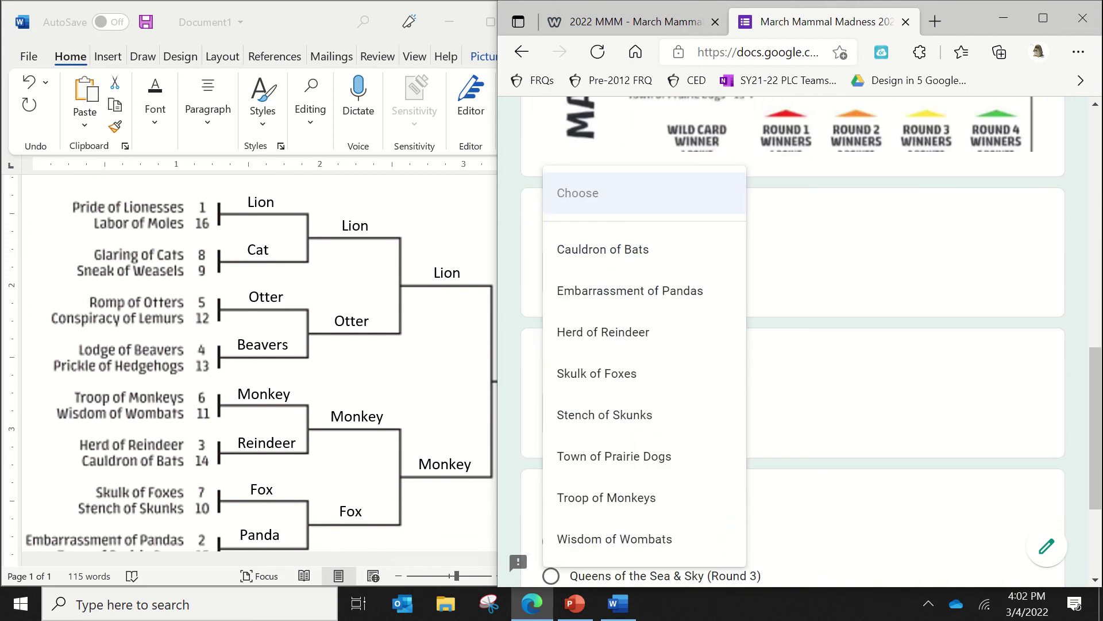
pyautogui.click(606, 497)
# Answer the Navigation question with Mammal Collective (Round 4) and continue to that section
pyautogui.scroll(-3, 793, 402)
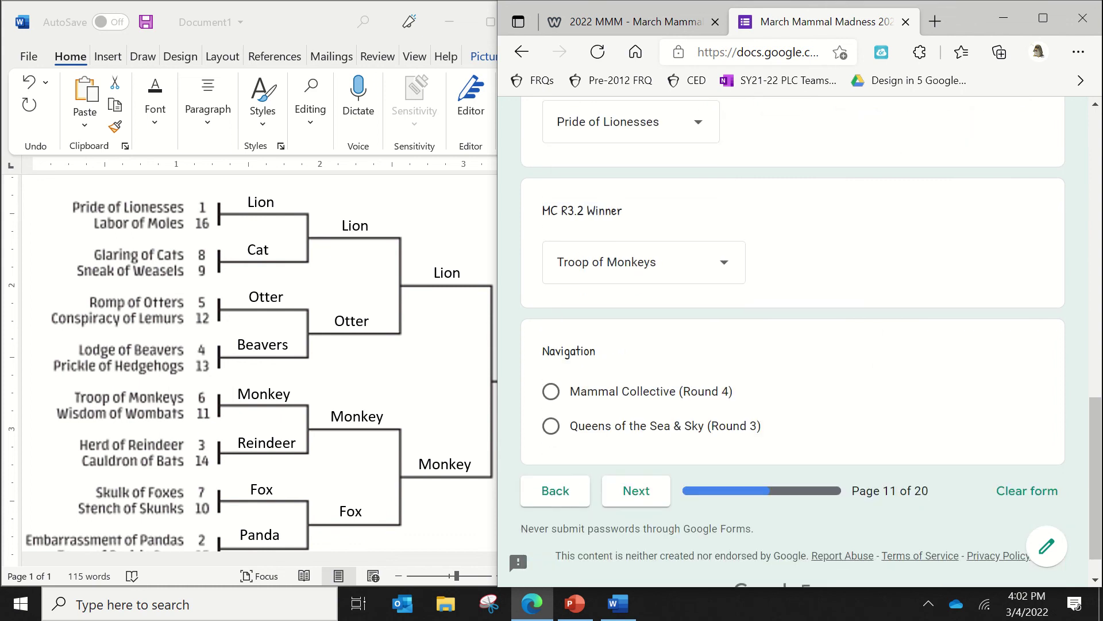
pyautogui.click(551, 391)
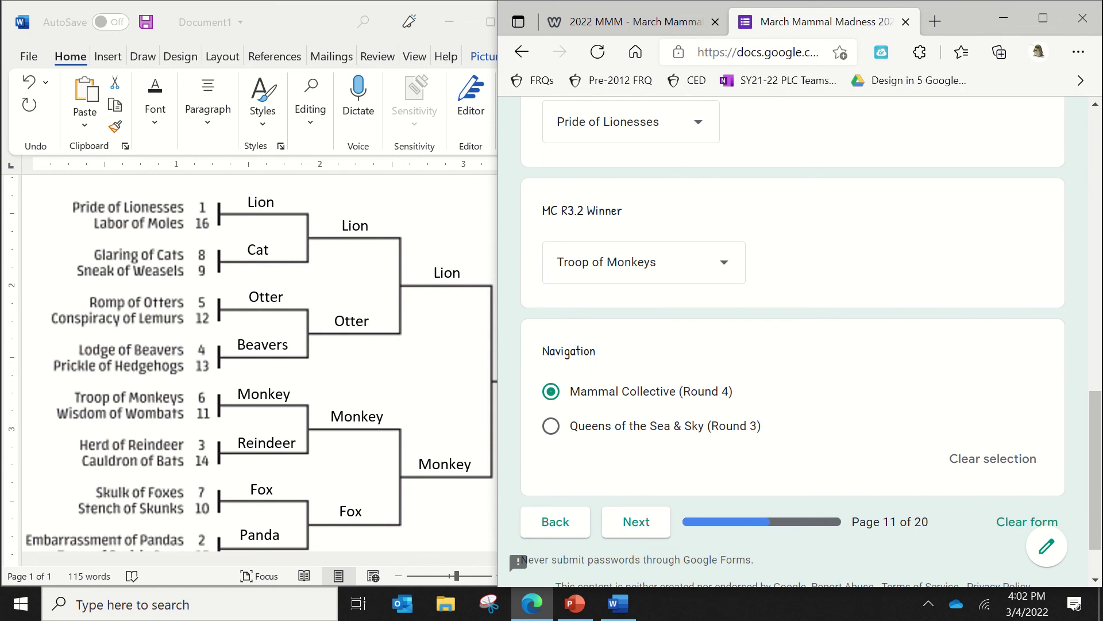
pyautogui.click(636, 522)
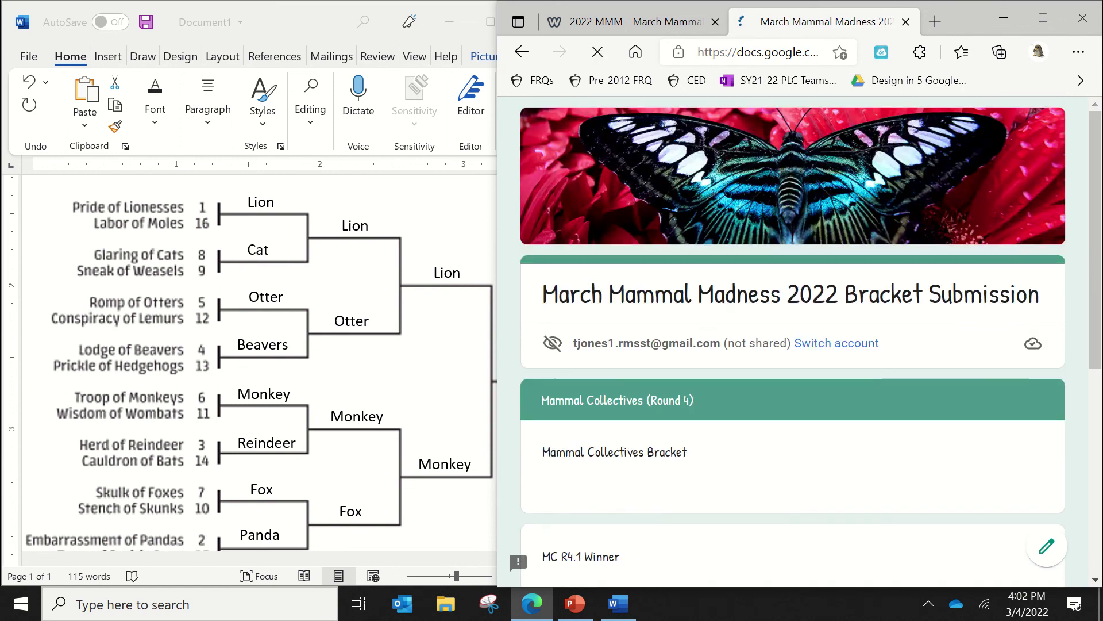
# Set the MC R4.1 winner to Pride of Lionesses
pyautogui.scroll(-7, 793, 342)
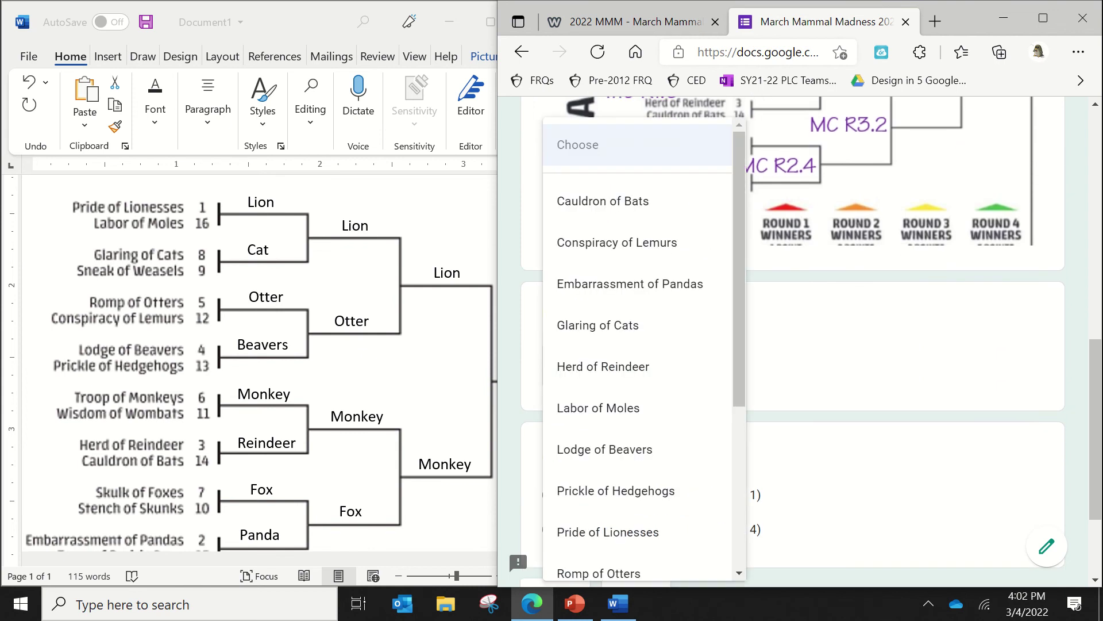
pyautogui.scroll(-3, 632, 345)
pyautogui.click(608, 389)
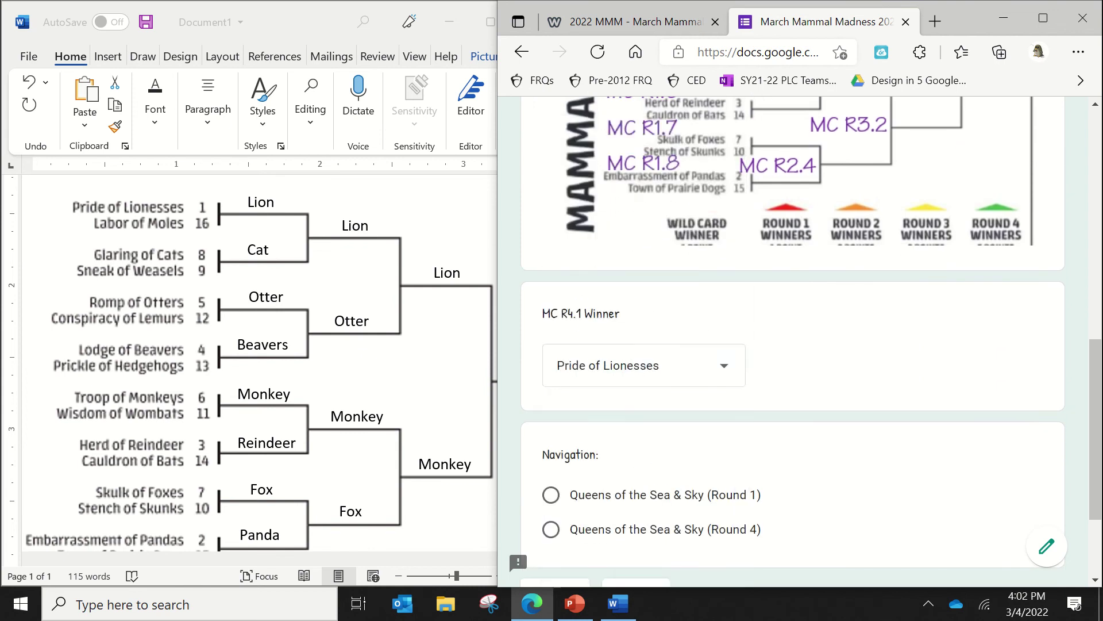
# Answer the Navigation question with Queens of the Sea & Sky (Round 1), continue to that section, and maximize the browser window
pyautogui.scroll(-2, 608, 389)
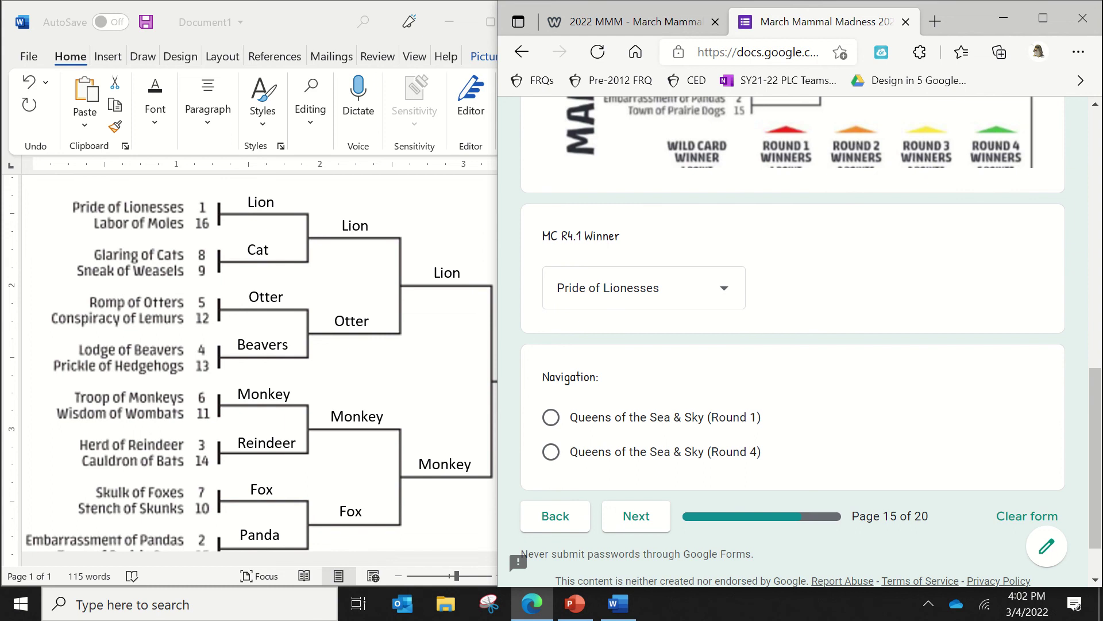
pyautogui.click(551, 417)
pyautogui.click(636, 544)
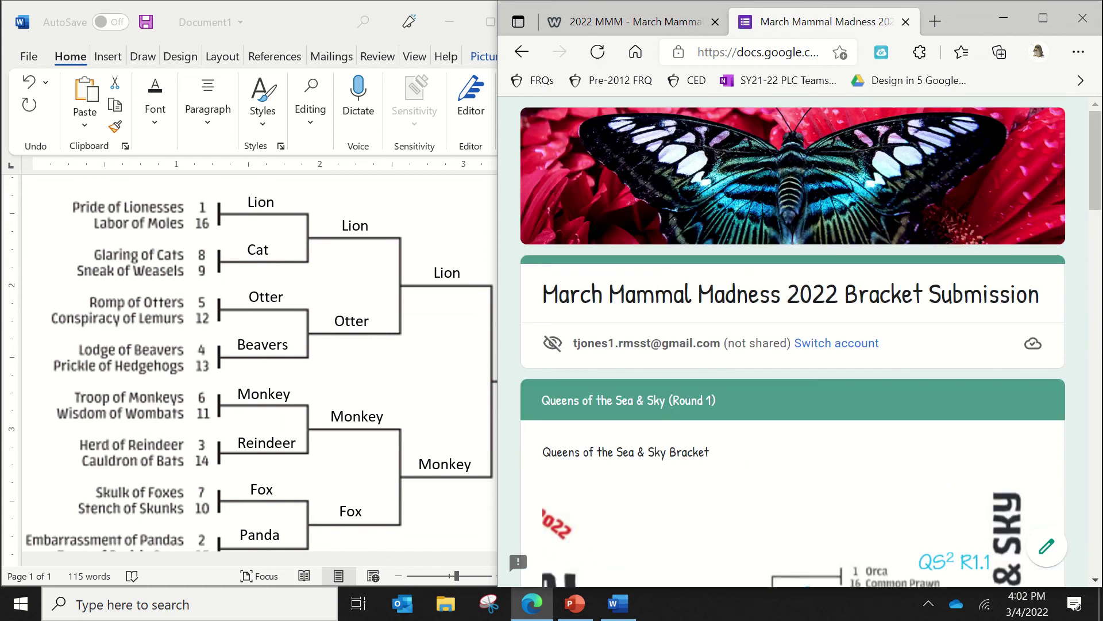
pyautogui.click(1050, 12)
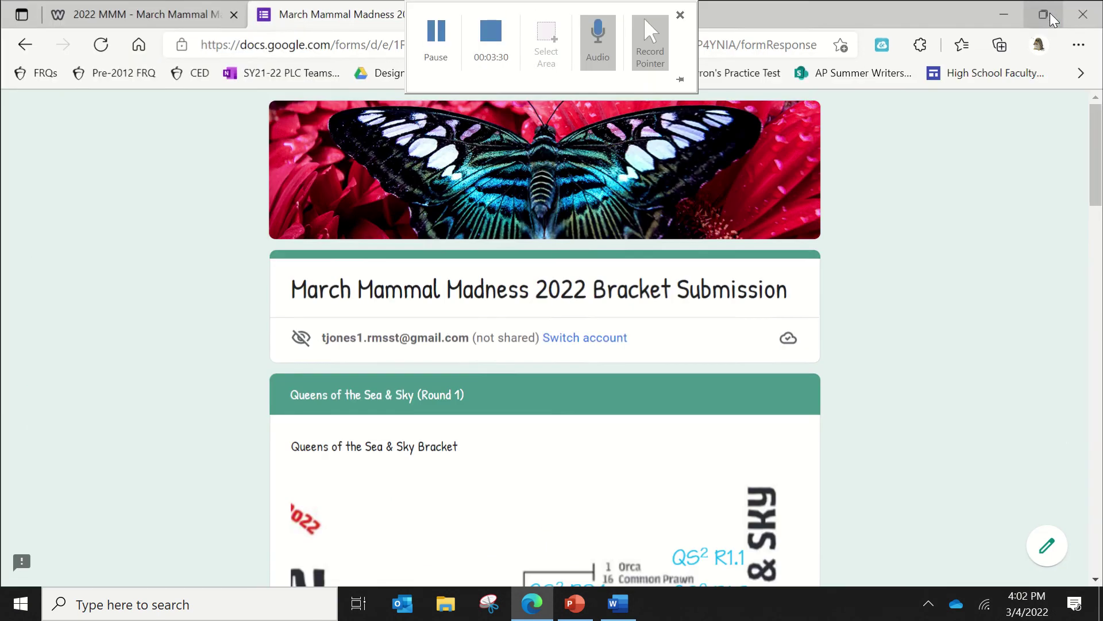